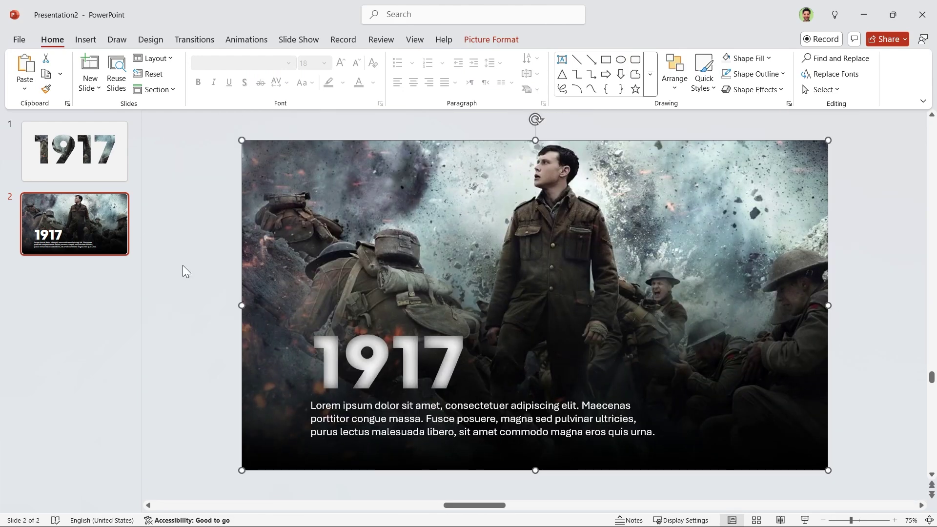
# Give slide 2 a Morph transition, select its picture-and-text group, and go to slide 1
pyautogui.click(196, 39)
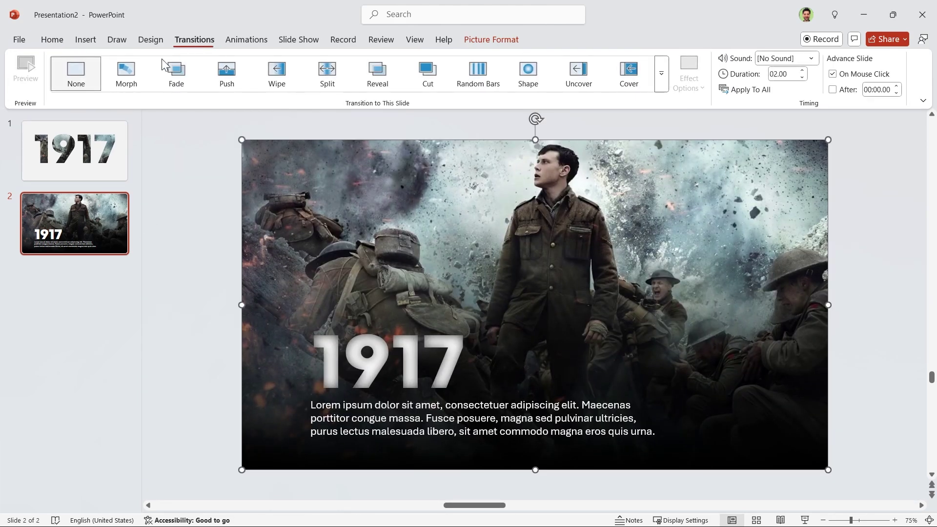
pyautogui.click(125, 72)
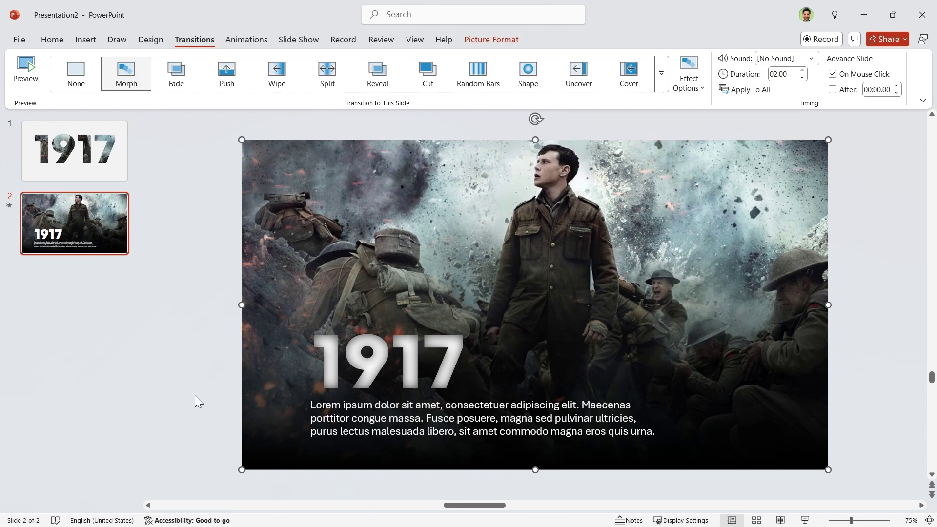
pyautogui.click(315, 420)
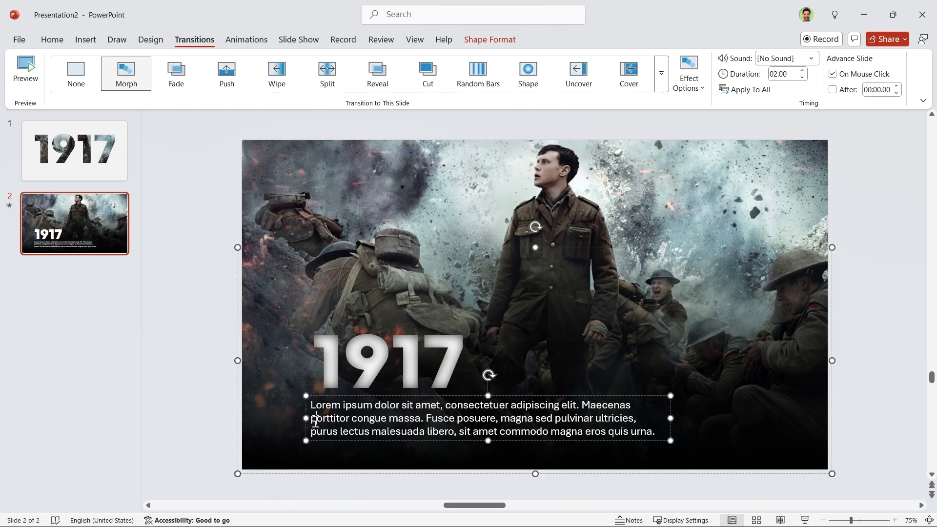
pyautogui.click(236, 405)
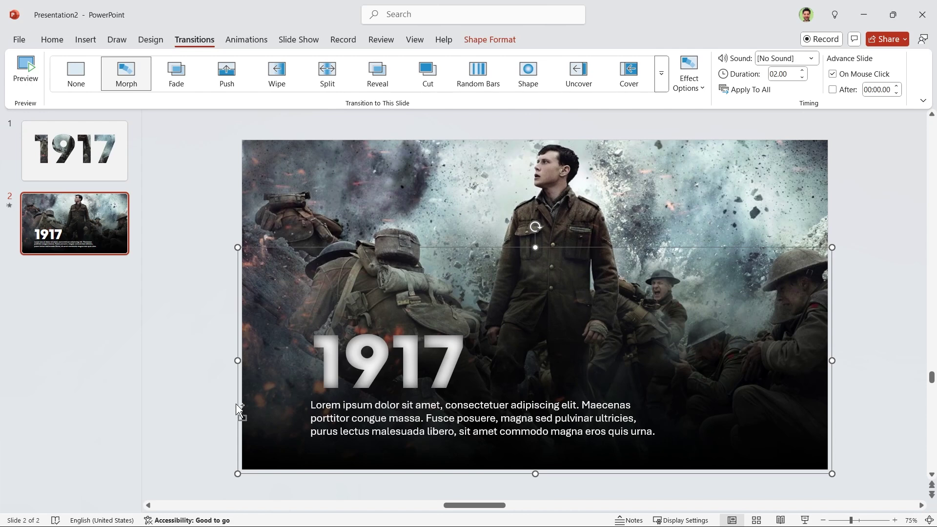
pyautogui.click(74, 162)
# Paste the copied picture-and-text group onto slide 1 and move it below the slide
pyautogui.hotkey('ctrl', 'v')
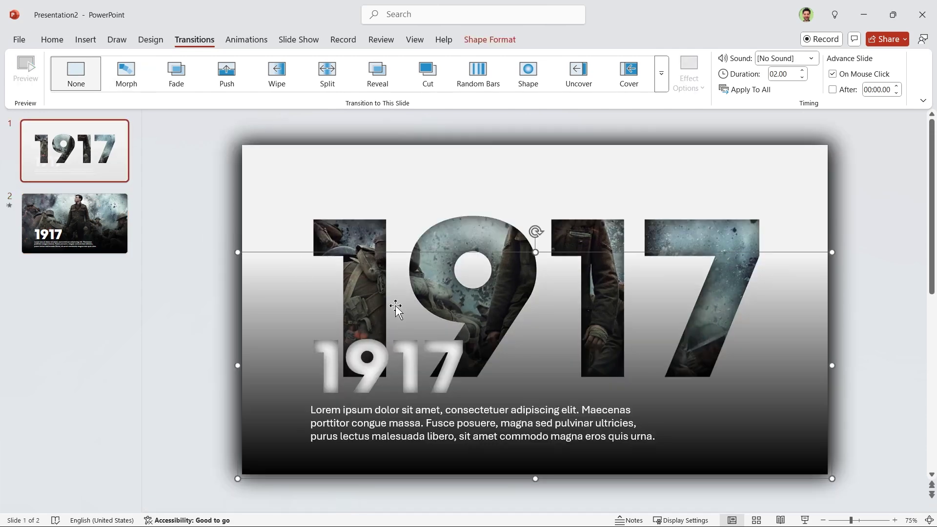
pyautogui.keyDown('ctrl'); pyautogui.scroll(-5, 395, 309); pyautogui.keyUp('ctrl')
pyautogui.moveTo(444, 288); pyautogui.dragTo(444, 388)
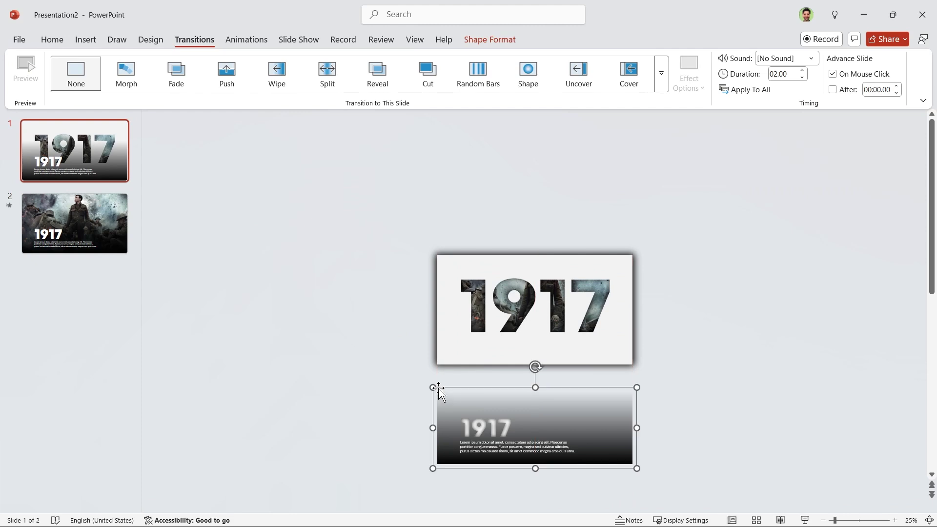
# Place the white 1917 cutout over the pasted photo and bring it to the front
pyautogui.click(348, 391)
pyautogui.moveTo(559, 350); pyautogui.dragTo(576, 424)
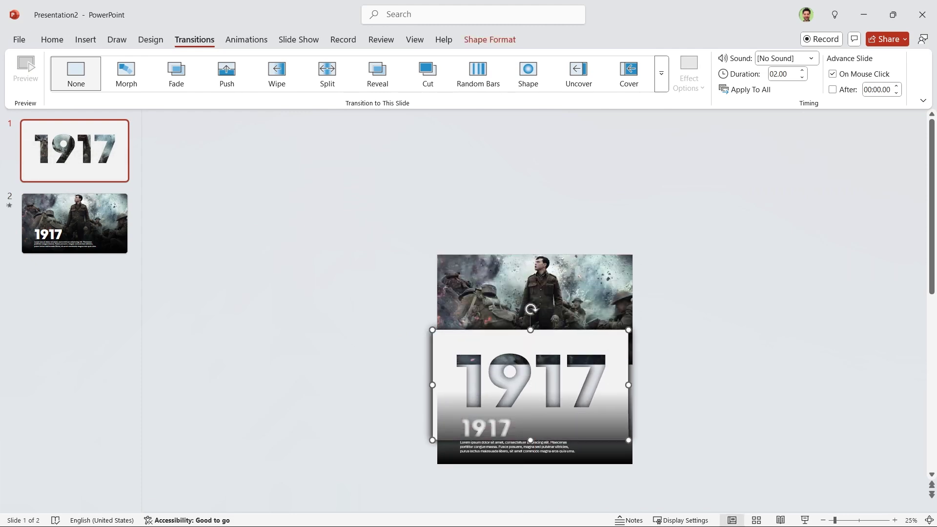
pyautogui.rightClick(452, 343)
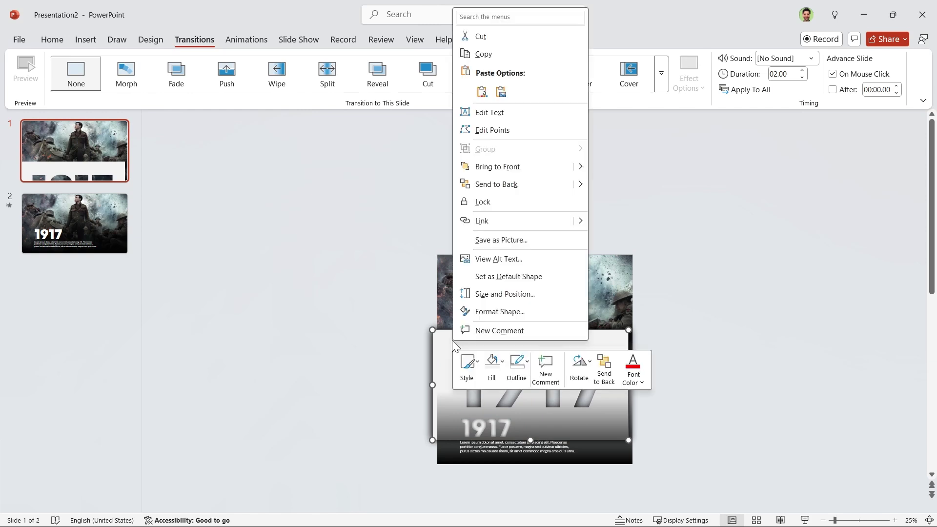
pyautogui.click(507, 169)
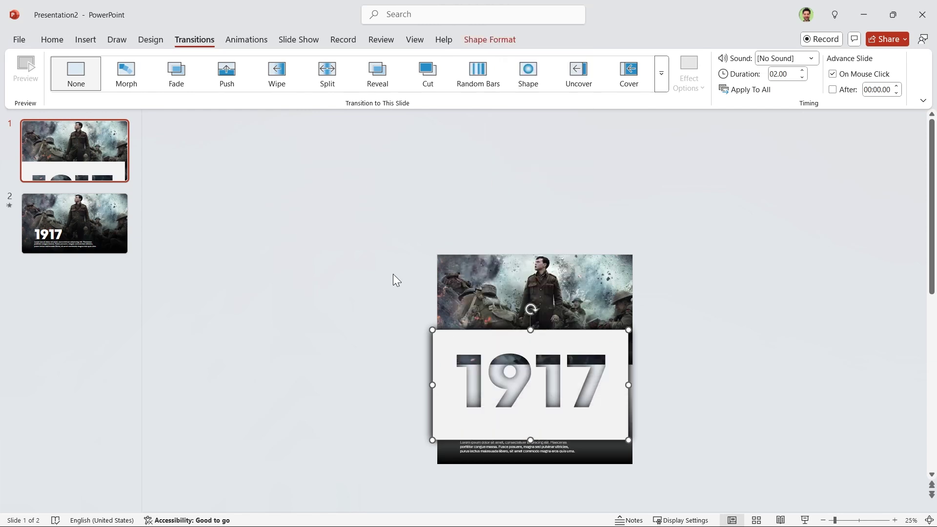
pyautogui.moveTo(472, 425); pyautogui.dragTo(477, 349)
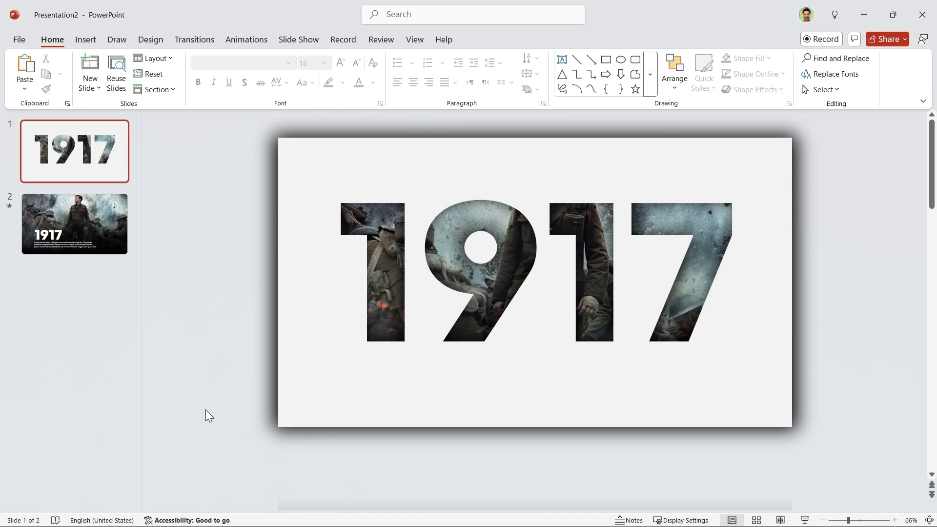
# Enlarge the photo behind the 1917 cutout proportionally and align its top with the slide's top
pyautogui.click(383, 225)
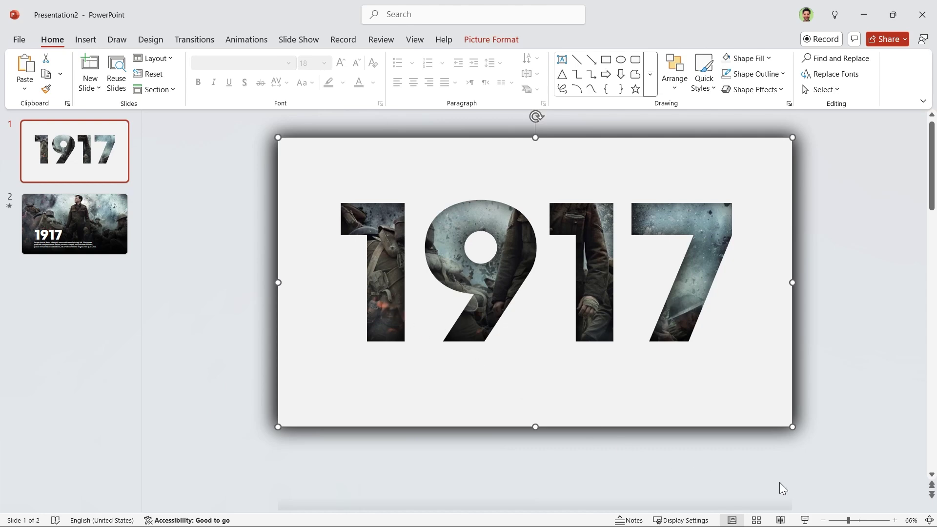
pyautogui.moveTo(793, 428); pyautogui.dragTo(871, 472)
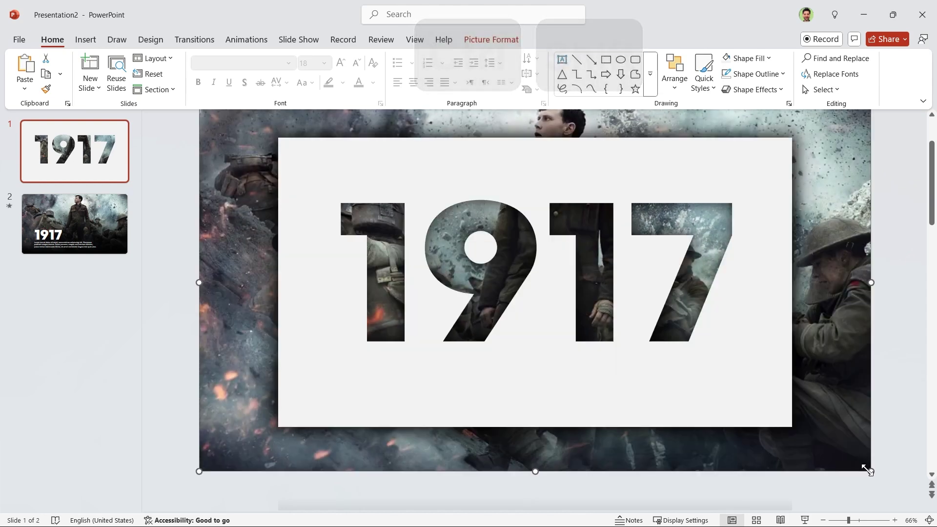
pyautogui.keyDown('ctrl'); pyautogui.scroll(-2, 728, 452); pyautogui.keyUp('ctrl')
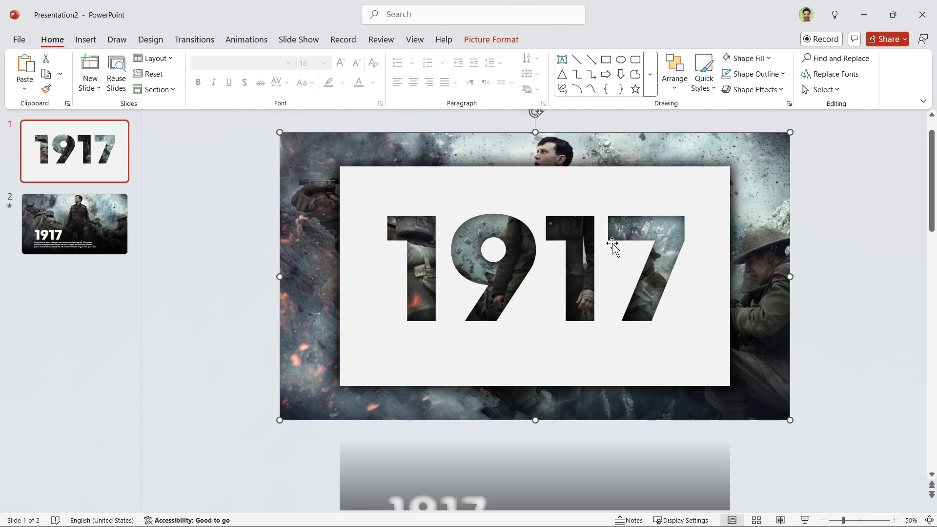
pyautogui.moveTo(599, 140); pyautogui.dragTo(601, 172)
pyautogui.scroll(-1, 601, 174)
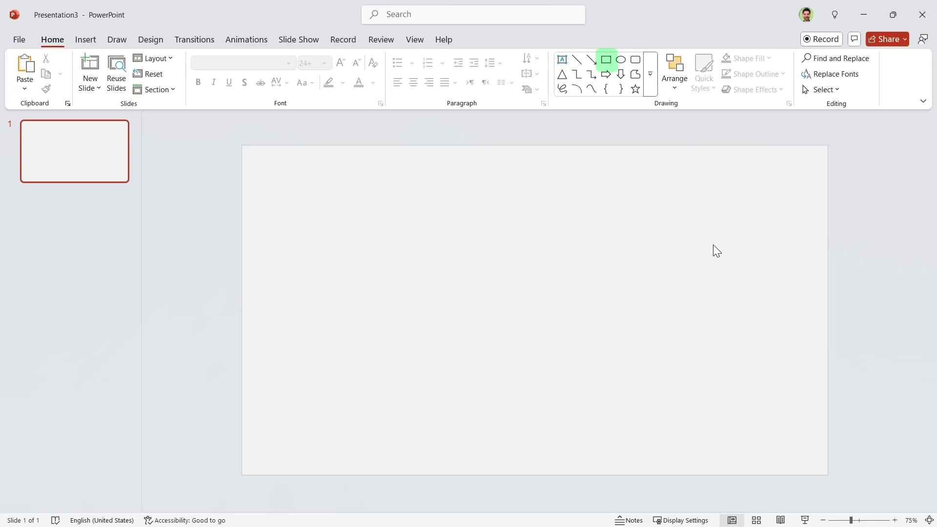
# Draw a rectangle sized 6" high by 1.3" wide
pyautogui.click(610, 65)
pyautogui.moveTo(458, 279); pyautogui.dragTo(523, 429)
pyautogui.click(817, 63)
pyautogui.write('6')
pyautogui.click(814, 82)
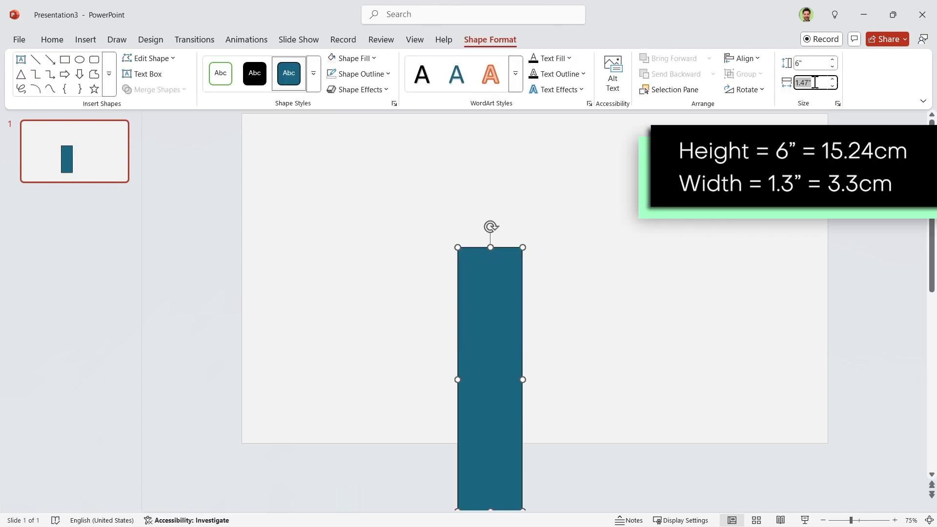
pyautogui.write('1.3')
pyautogui.press('Return')
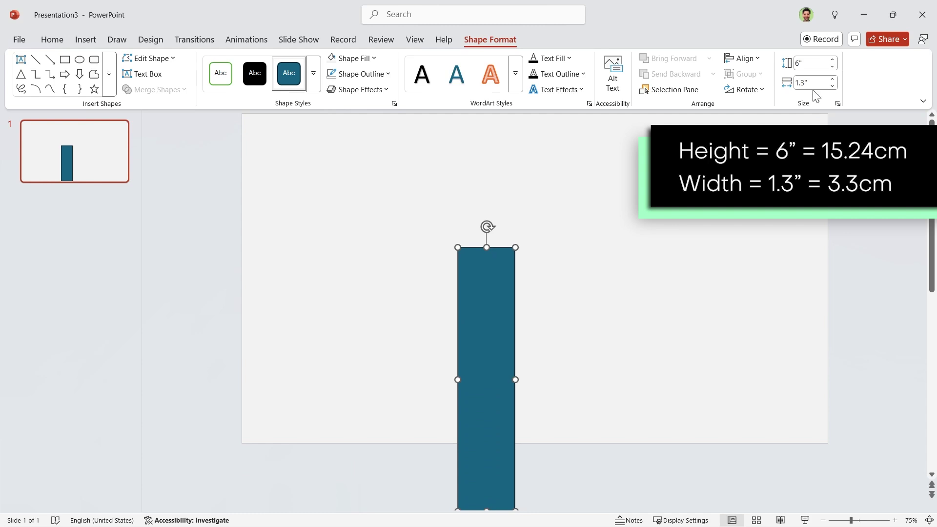
# Duplicate the bar into a row running from the slide's left edge to its right edge
pyautogui.moveTo(488, 440); pyautogui.dragTo(272, 369)
pyautogui.hotkey('ctrl', 'd')
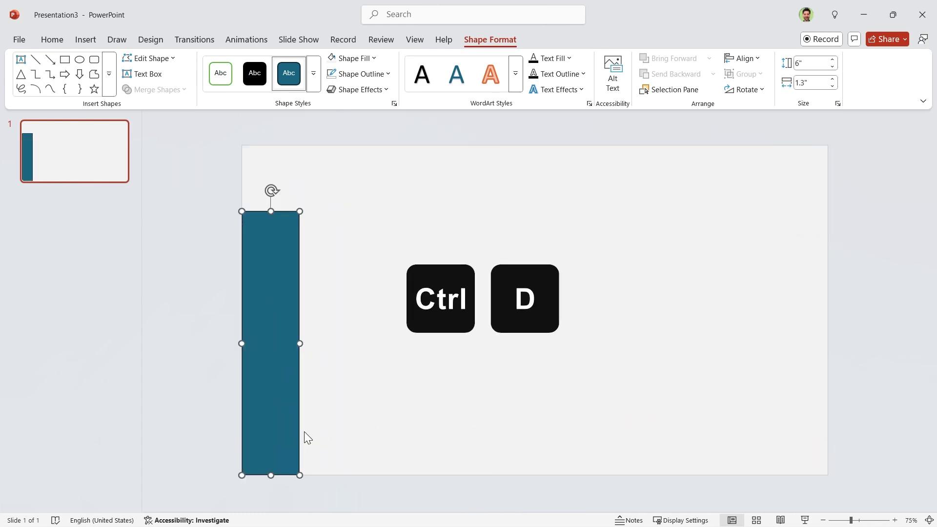
pyautogui.hotkey('ctrl', 'd')
pyautogui.hotkey('ctrl', 'd')
pyautogui.hotkey('ctrl', 'd')
pyautogui.hotkey('ctrl', 'd')
pyautogui.hotkey('ctrl', 'd')
pyautogui.hotkey('ctrl', 'd')
pyautogui.hotkey('ctrl', 'd')
pyautogui.hotkey('ctrl', 'd')
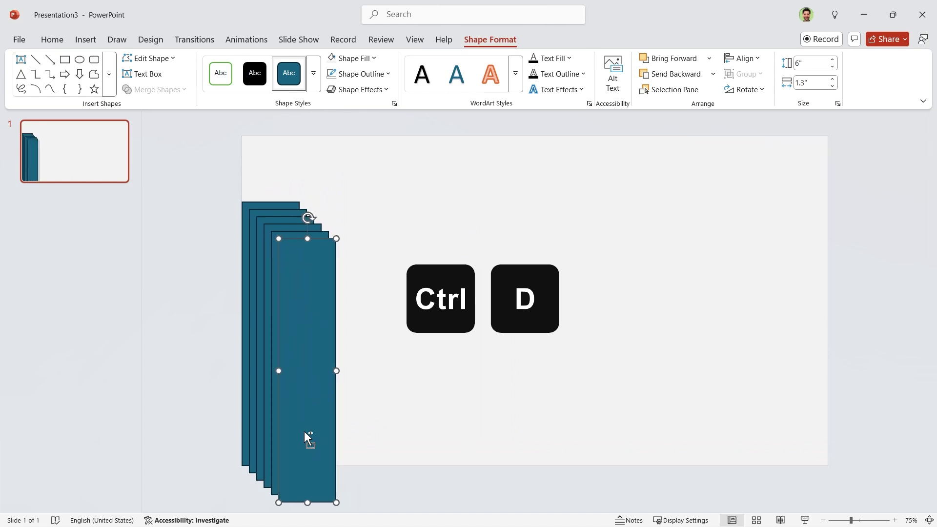
pyautogui.moveTo(324, 433); pyautogui.dragTo(791, 374)
# Distribute all nine bars horizontally and align their tops
pyautogui.hotkey('ctrl', 'a')
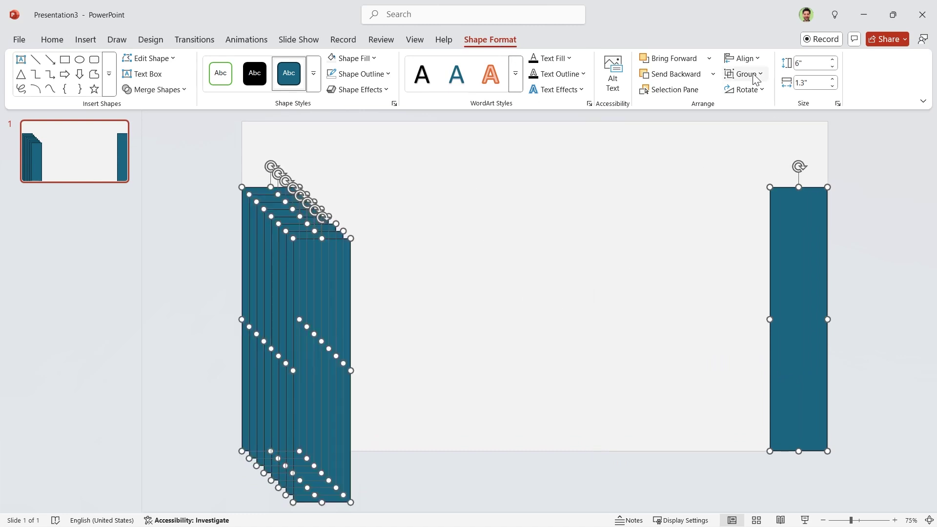
pyautogui.click(744, 58)
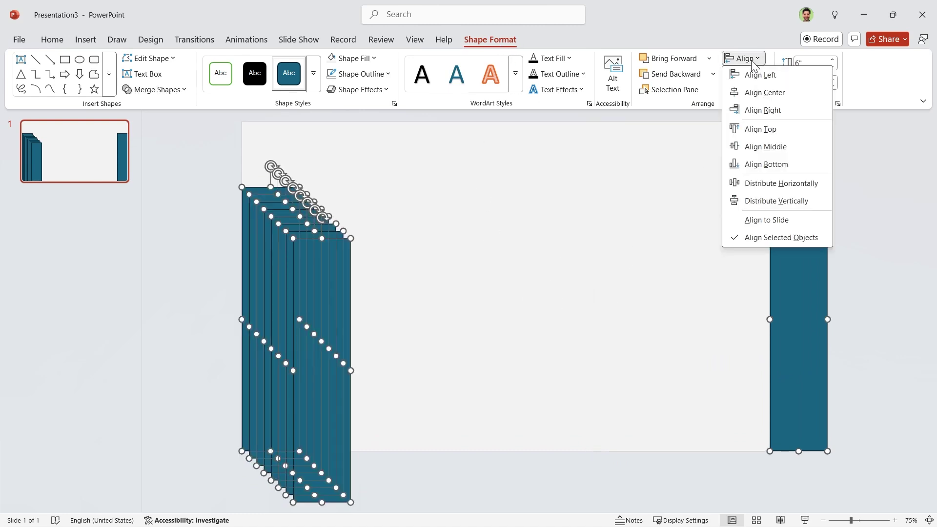
pyautogui.click(789, 189)
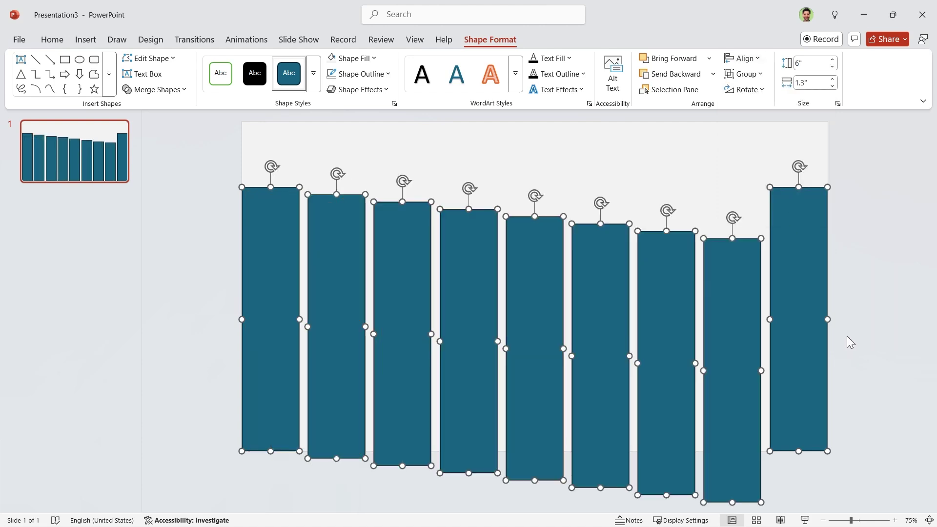
pyautogui.click(745, 58)
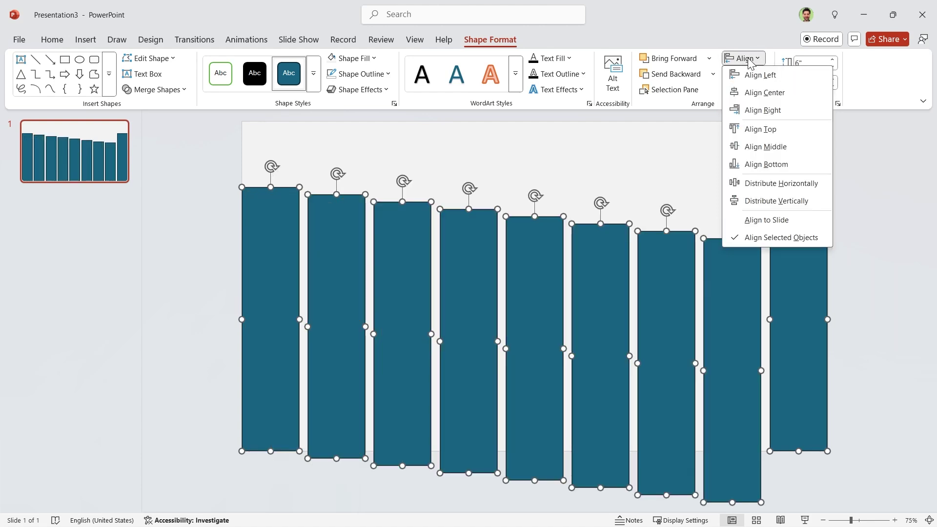
pyautogui.click(772, 128)
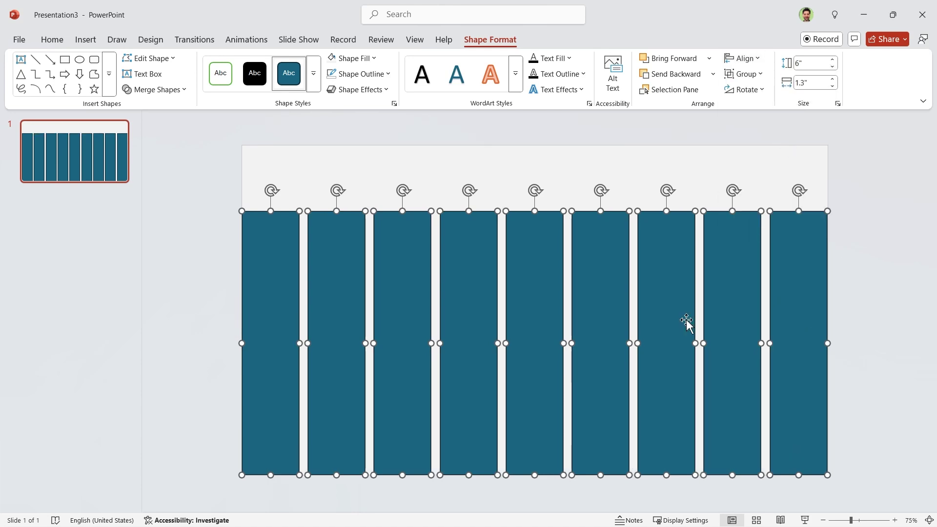
pyautogui.click(80, 59)
# Draw an oval across the bar tops sized 3.5" by 15"
pyautogui.moveTo(296, 160); pyautogui.dragTo(738, 279)
pyautogui.click(820, 63)
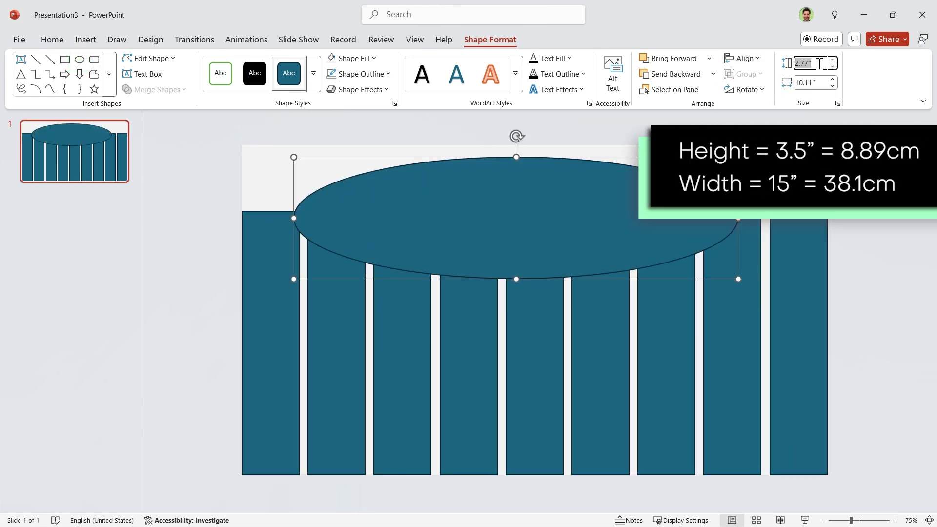
pyautogui.click(819, 82)
pyautogui.write('15')
pyautogui.press('Return')
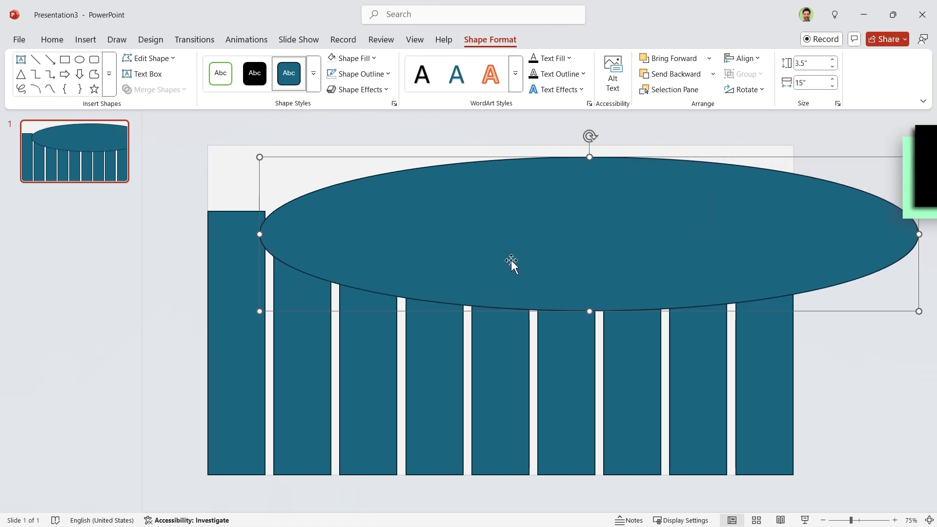
# Set the oval's fill transparency to 50%
pyautogui.rightClick(511, 261)
pyautogui.click(545, 496)
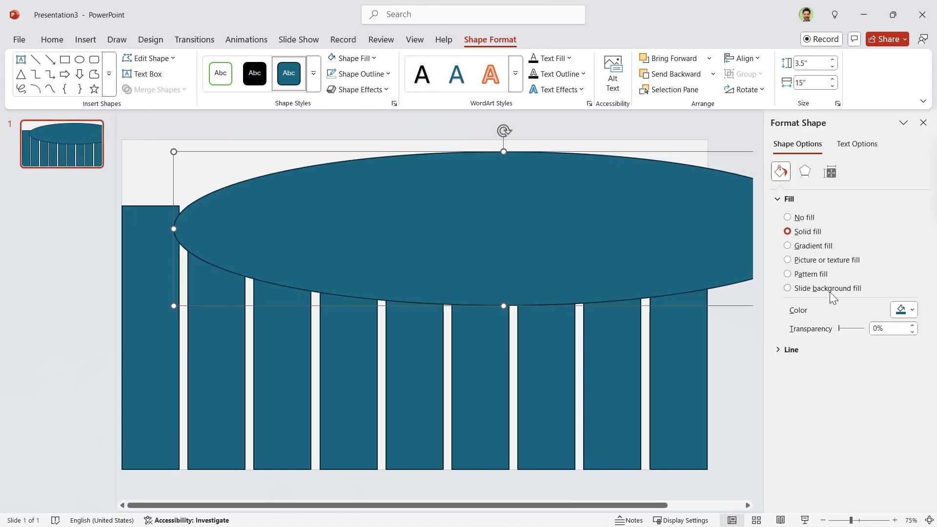
pyautogui.click(872, 329)
pyautogui.write('50')
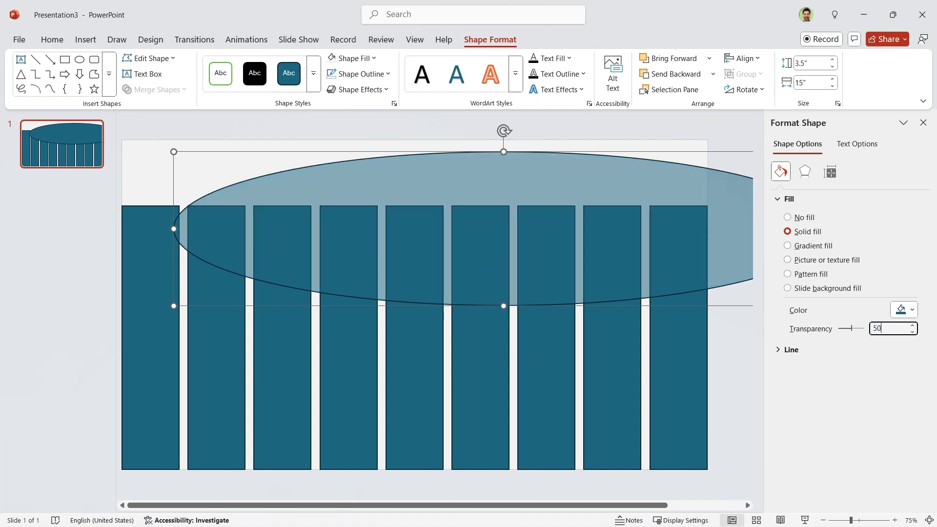
pyautogui.click(923, 127)
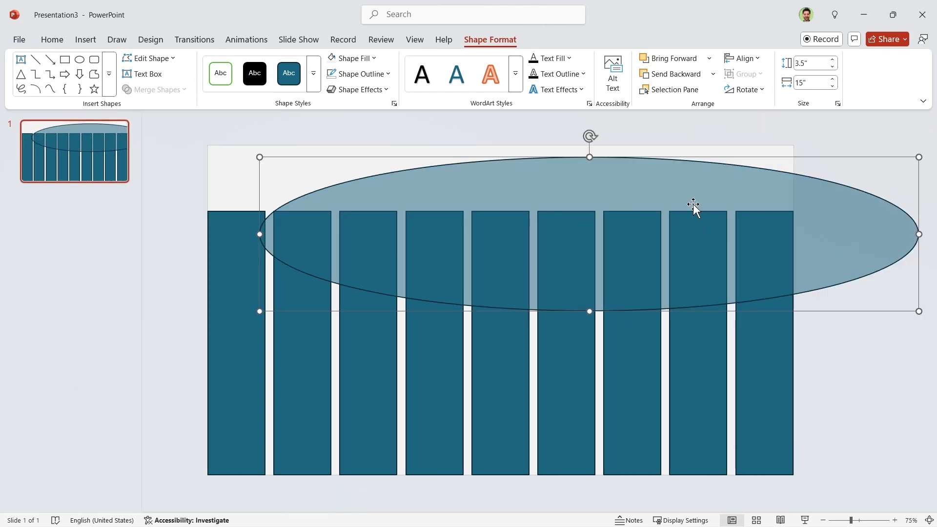
pyautogui.click(743, 59)
# Centre the oval and raise it over the column tops, then copy it to the column bottoms
pyautogui.click(754, 92)
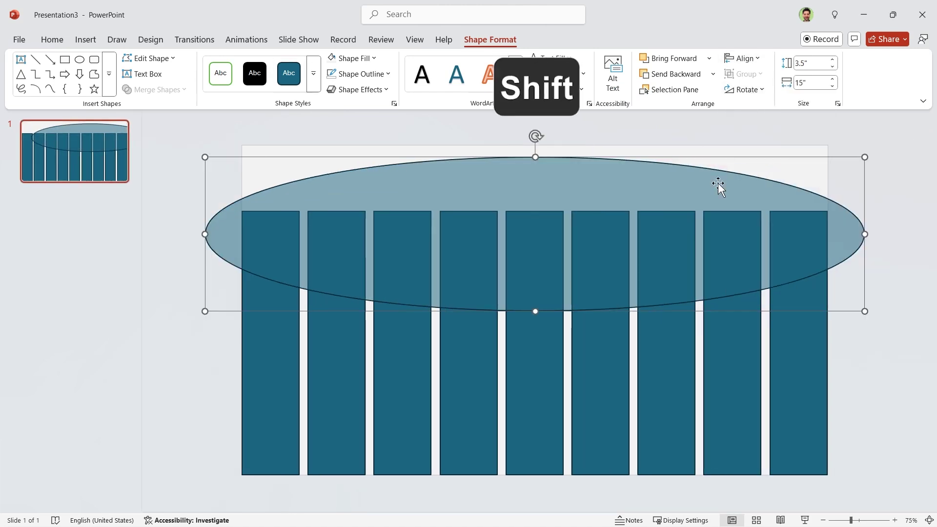
pyautogui.moveTo(574, 194); pyautogui.dragTo(579, 140)
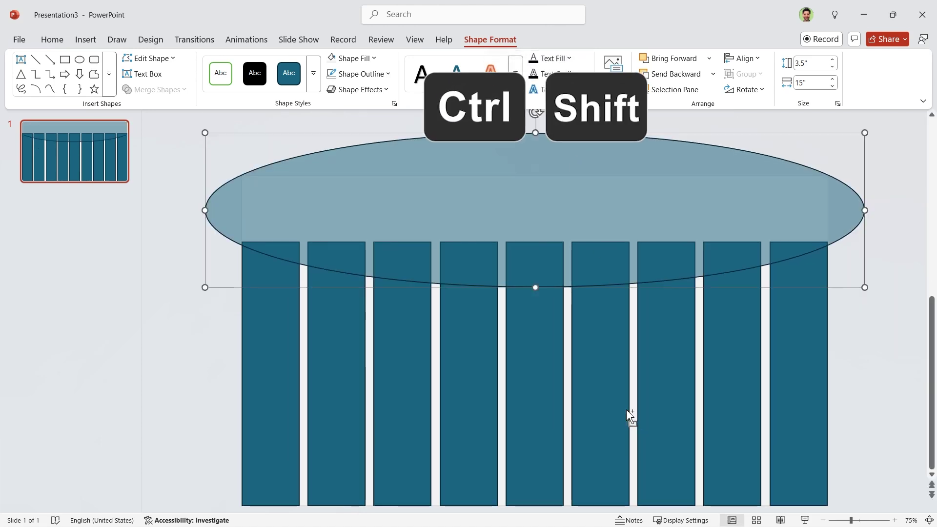
pyautogui.scroll(-3, 628, 415)
pyautogui.moveTo(565, 224); pyautogui.dragTo(597, 441)
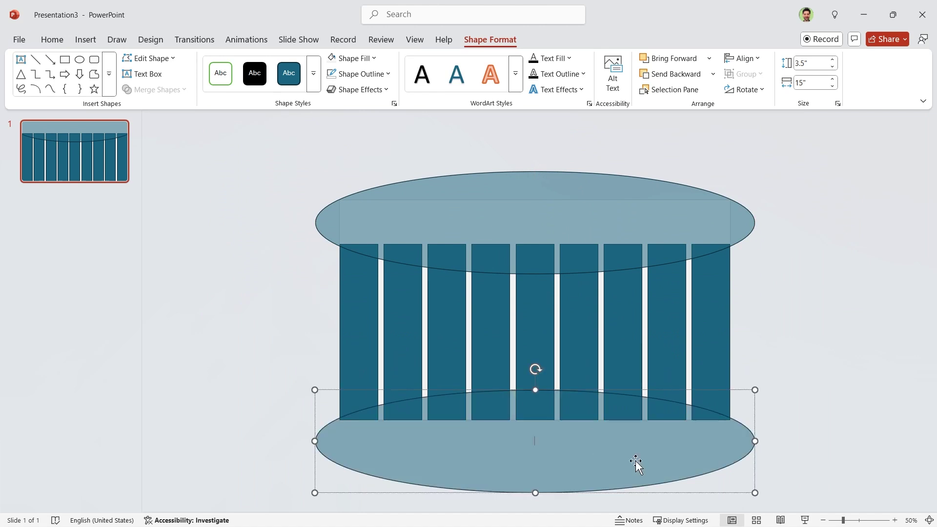
pyautogui.click(864, 411)
pyautogui.hotkey('ctrl', 'a')
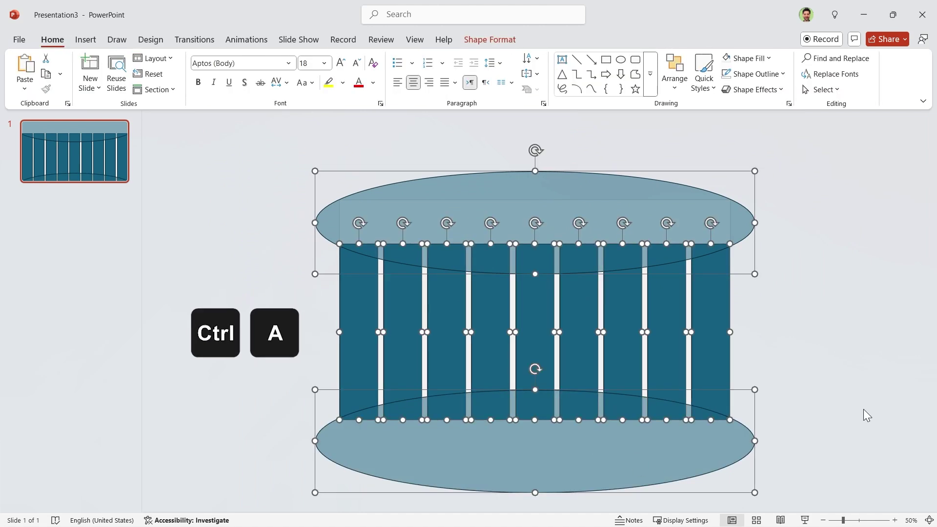
# Fragment the bars with the ovals, keep the curved panels, and delete the ovals and slivers
pyautogui.click(490, 40)
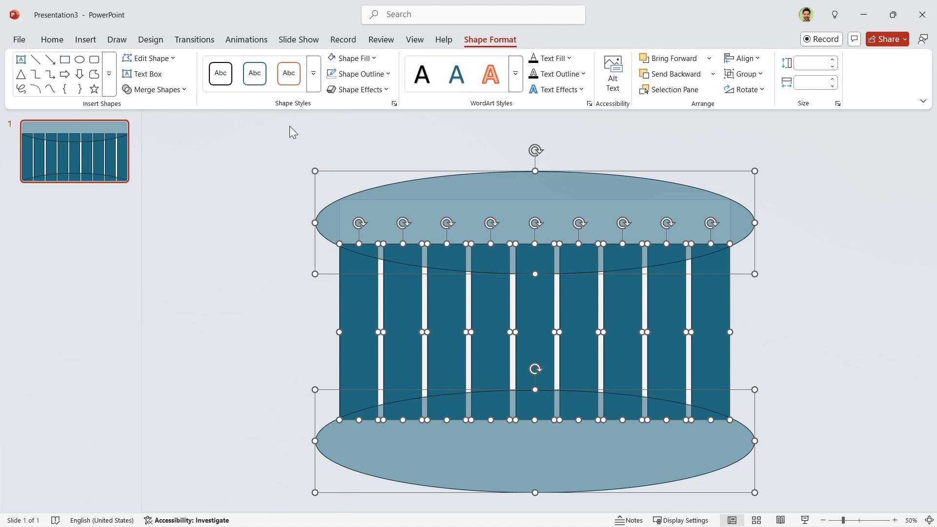
pyautogui.click(176, 90)
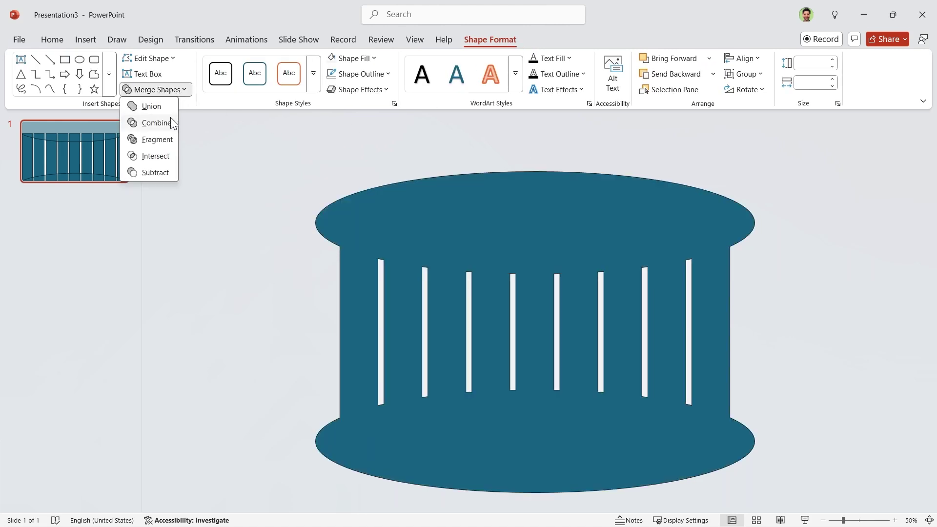
pyautogui.click(157, 140)
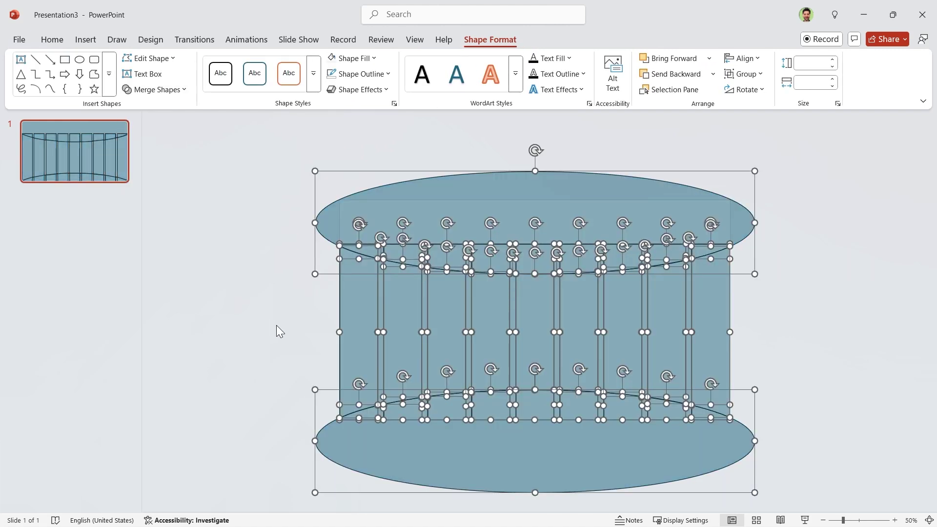
pyautogui.keyDown('ctrl'); pyautogui.click(422, 323); pyautogui.keyUp('ctrl')
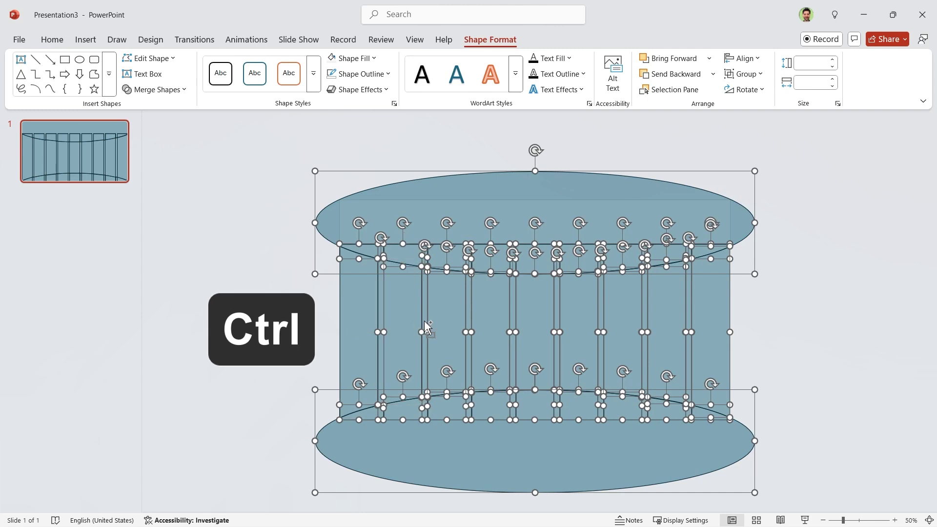
pyautogui.keyDown('ctrl'); pyautogui.click(443, 319); pyautogui.keyUp('ctrl')
pyautogui.keyDown('ctrl'); pyautogui.click(493, 322); pyautogui.keyUp('ctrl')
pyautogui.keyDown('ctrl'); pyautogui.click(539, 316); pyautogui.keyUp('ctrl')
pyautogui.keyDown('ctrl'); pyautogui.click(588, 320); pyautogui.keyUp('ctrl')
pyautogui.keyDown('ctrl'); pyautogui.click(620, 313); pyautogui.keyUp('ctrl')
pyautogui.keyDown('ctrl'); pyautogui.click(667, 312); pyautogui.keyUp('ctrl')
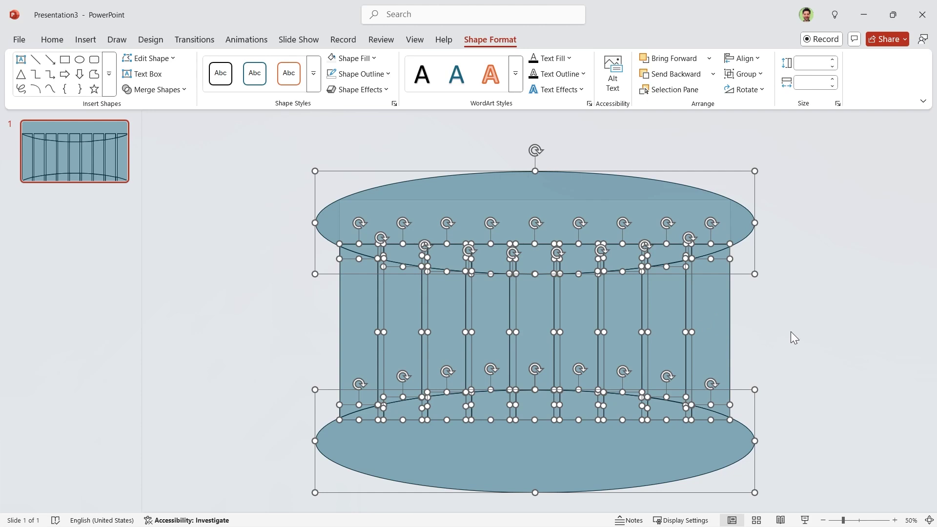
pyautogui.press('Delete')
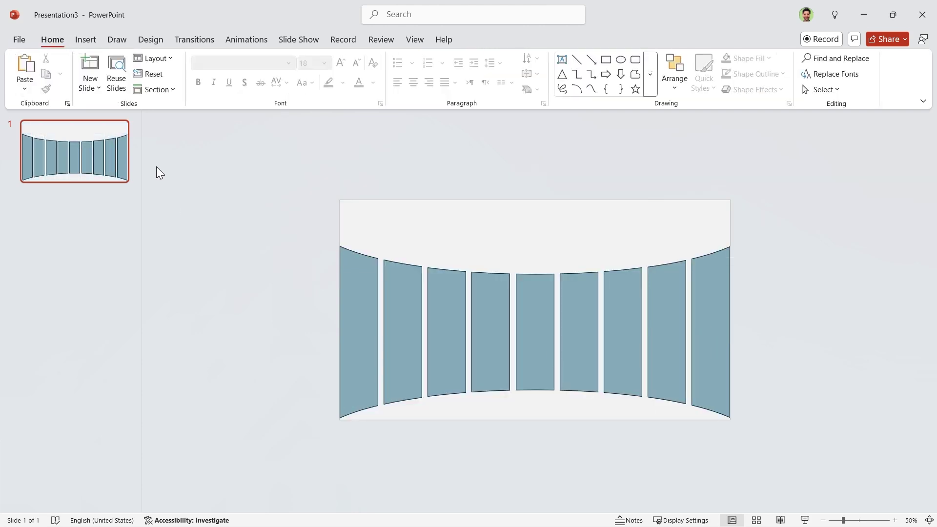
# Insert the city skyline photo from this device
pyautogui.click(94, 40)
pyautogui.click(123, 84)
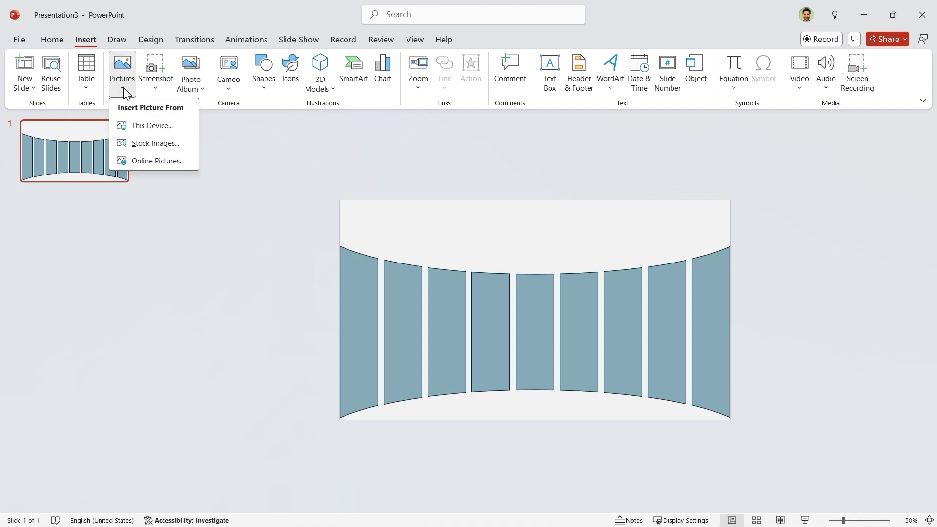
pyautogui.click(142, 125)
pyautogui.click(149, 141)
pyautogui.click(485, 325)
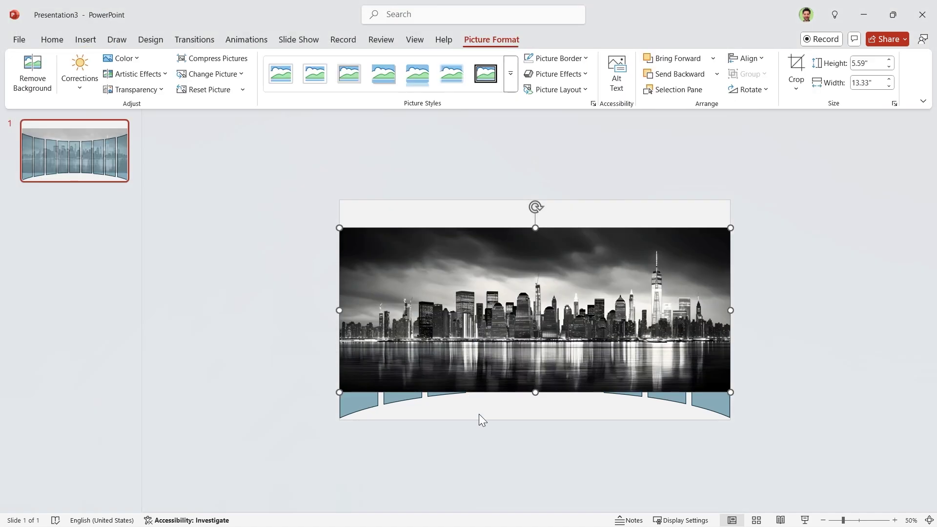
# Send the skyline photo to the back and enlarge it to 6.4" by 15.26" over the panels
pyautogui.moveTo(498, 351)
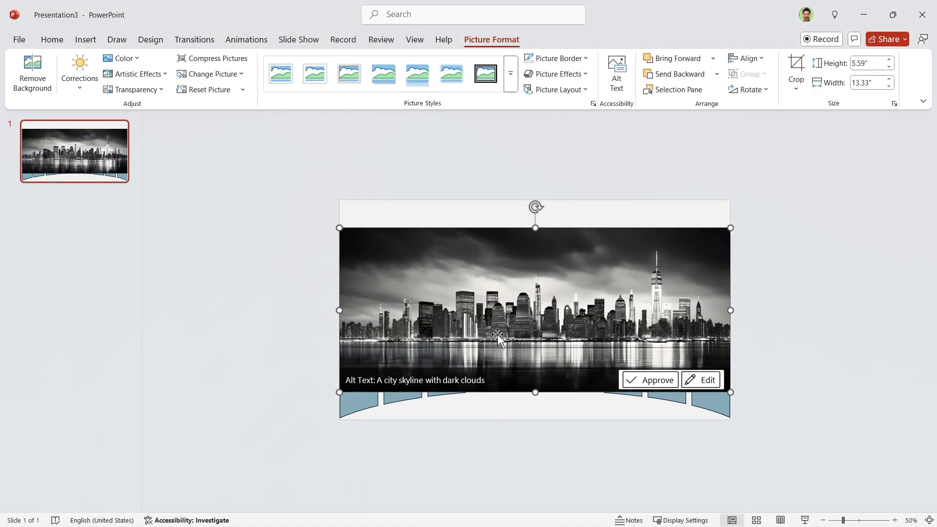
pyautogui.rightClick(497, 334)
pyautogui.click(546, 180)
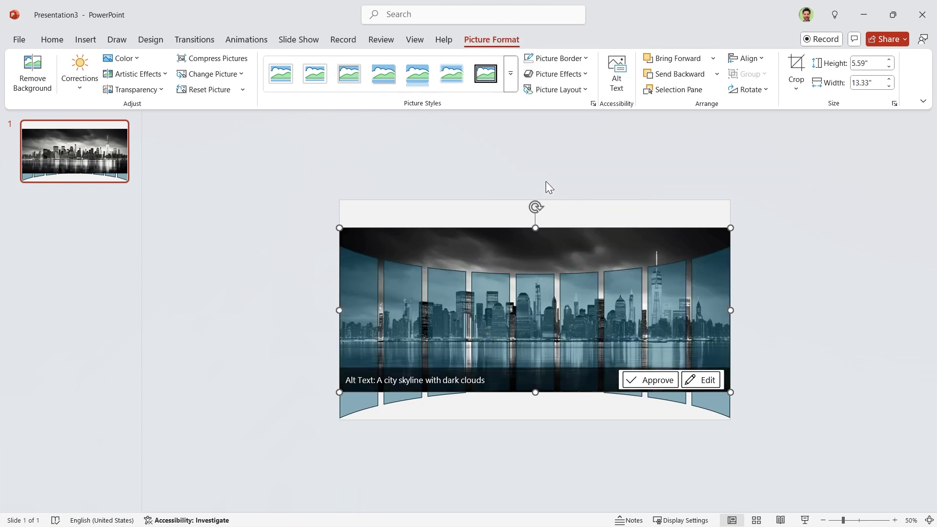
pyautogui.moveTo(523, 250); pyautogui.dragTo(524, 282)
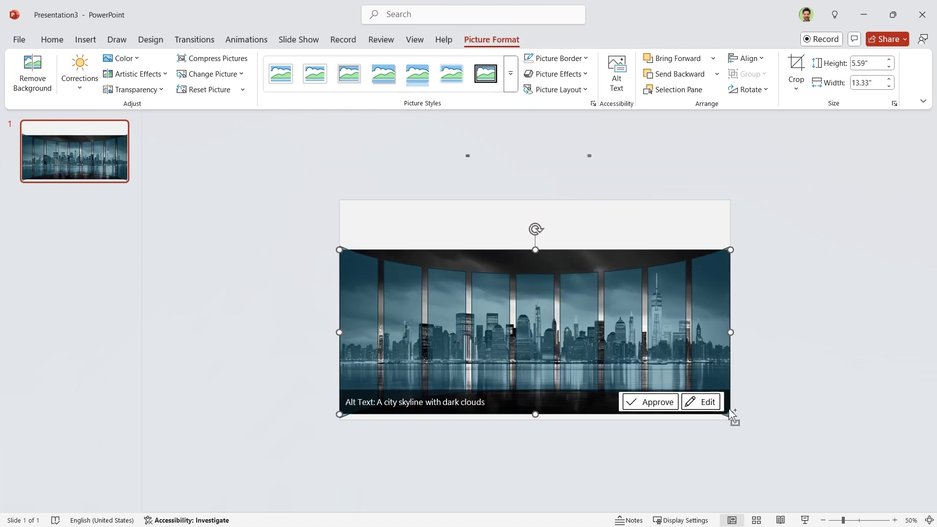
pyautogui.moveTo(731, 415); pyautogui.dragTo(759, 426)
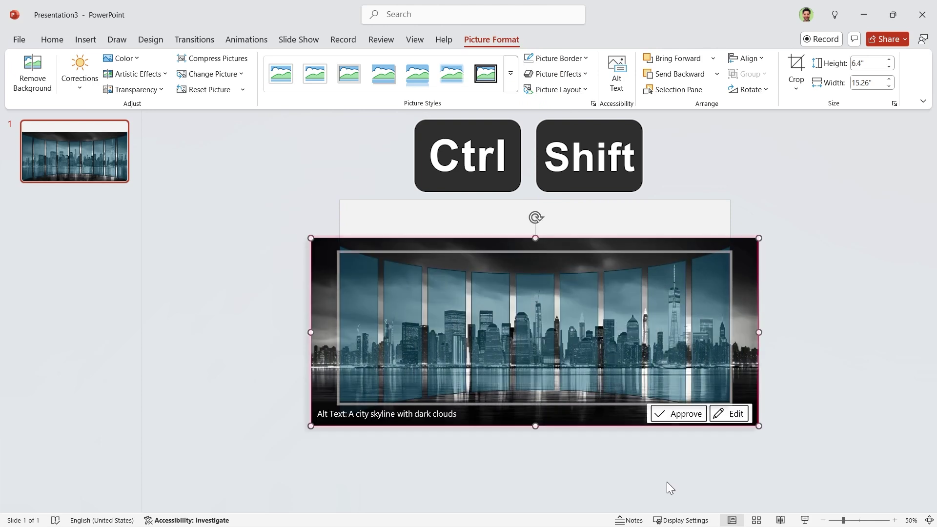
pyautogui.click(633, 472)
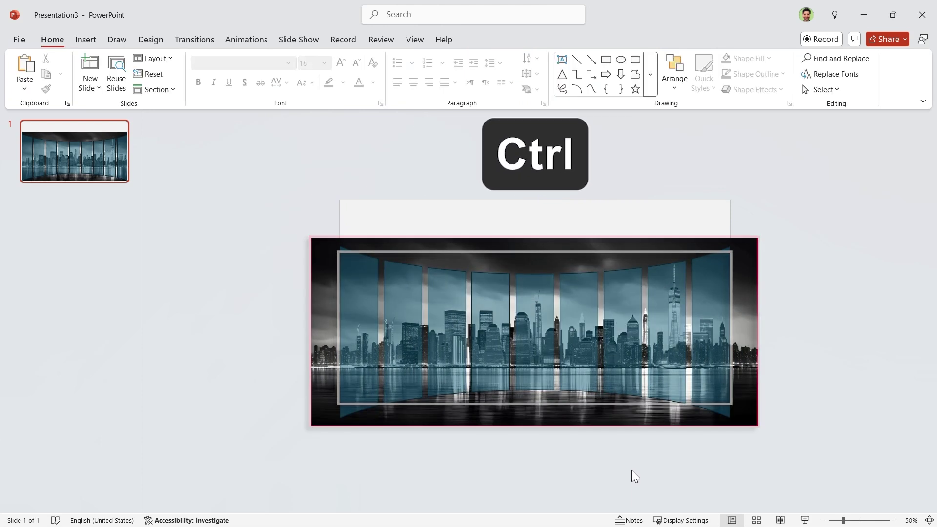
# Select the skyline photo together with all nine curved panels
pyautogui.keyDown('ctrl'); pyautogui.click(327, 302); pyautogui.keyUp('ctrl')
pyautogui.keyDown('ctrl'); pyautogui.click(359, 341); pyautogui.keyUp('ctrl')
pyautogui.keyDown('ctrl'); pyautogui.click(404, 347); pyautogui.keyUp('ctrl')
pyautogui.keyDown('ctrl'); pyautogui.click(456, 354); pyautogui.keyUp('ctrl')
pyautogui.keyDown('ctrl'); pyautogui.click(488, 354); pyautogui.keyUp('ctrl')
pyautogui.keyDown('ctrl'); pyautogui.click(533, 352); pyautogui.keyUp('ctrl')
pyautogui.keyDown('ctrl'); pyautogui.click(578, 351); pyautogui.keyUp('ctrl')
pyautogui.keyDown('ctrl'); pyautogui.click(624, 353); pyautogui.keyUp('ctrl')
pyautogui.keyDown('ctrl'); pyautogui.click(674, 354); pyautogui.keyUp('ctrl')
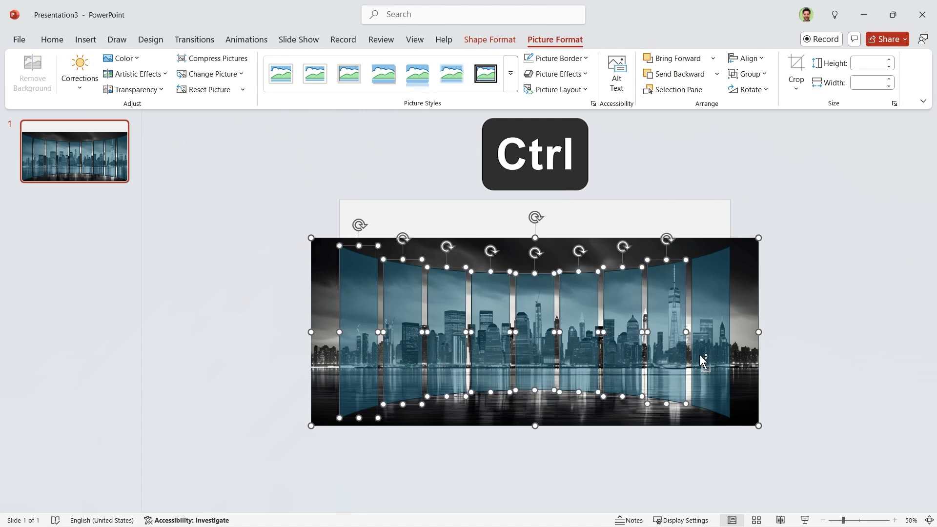
pyautogui.keyDown('ctrl'); pyautogui.click(710, 355); pyautogui.keyUp('ctrl')
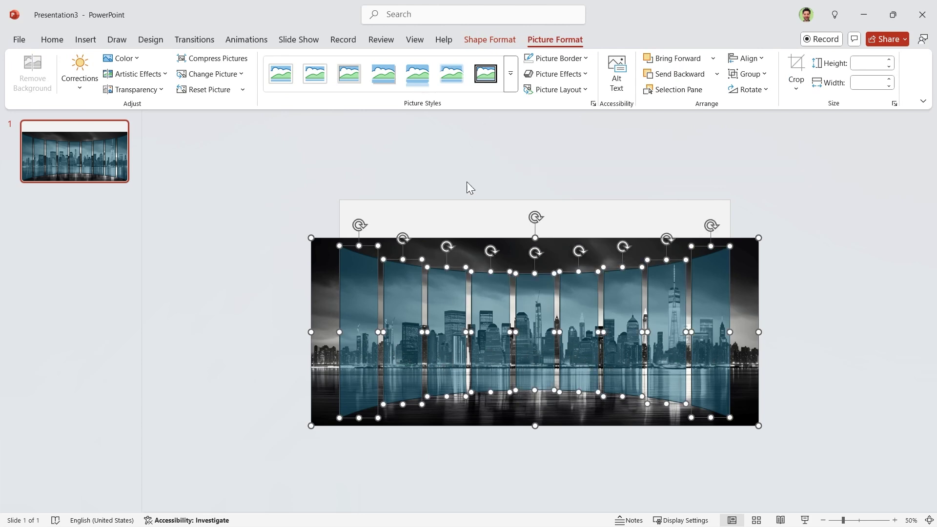
# Merge the photo and panels with Merge Shapes > Intersect
pyautogui.click(489, 43)
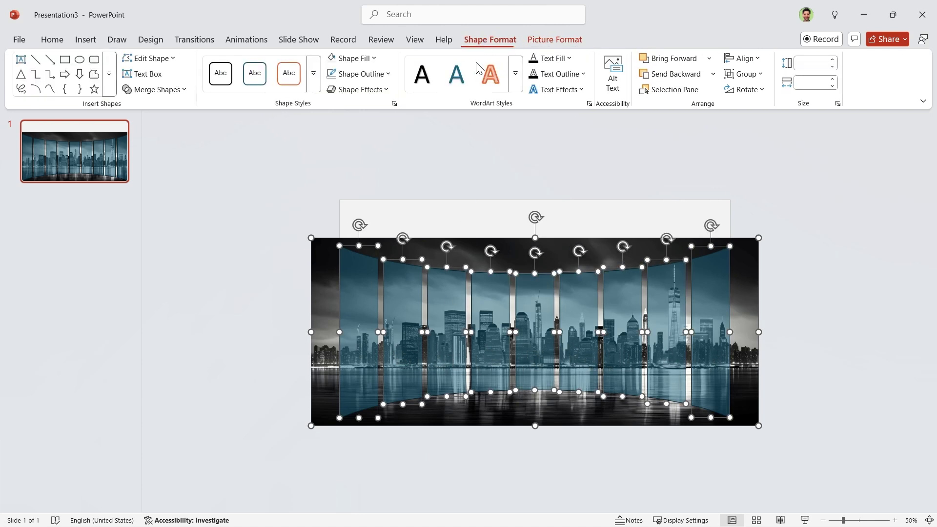
pyautogui.click(182, 90)
pyautogui.click(162, 142)
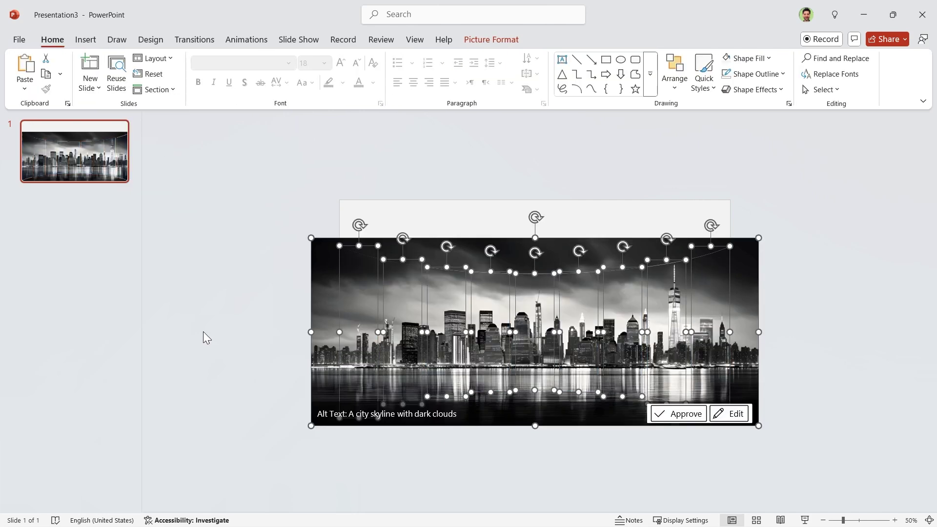